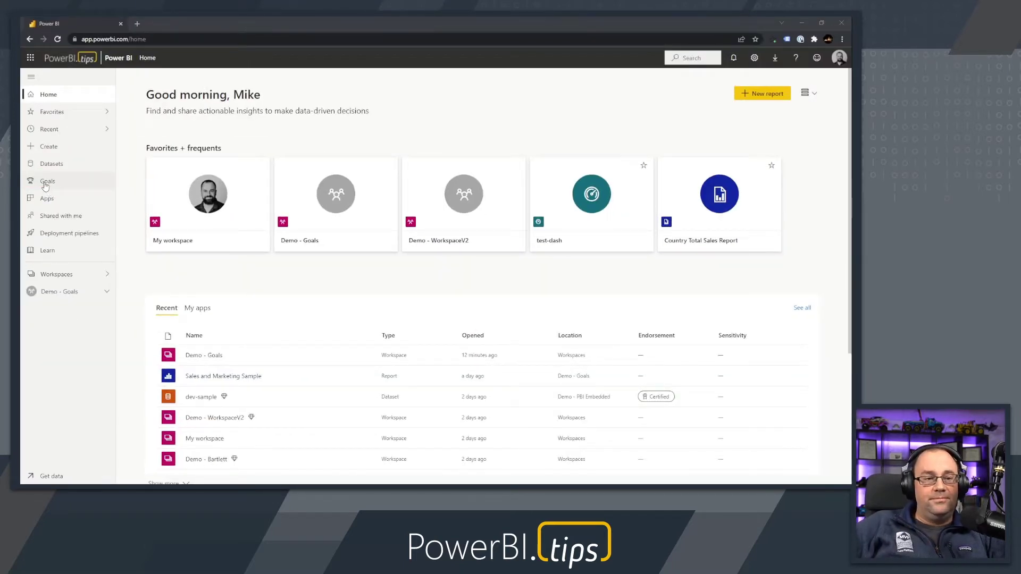
Open the Goals hub and start a new scorecard in the Demo - Goals workspace
{"action": "left_click", "coordinate": [42, 183]}
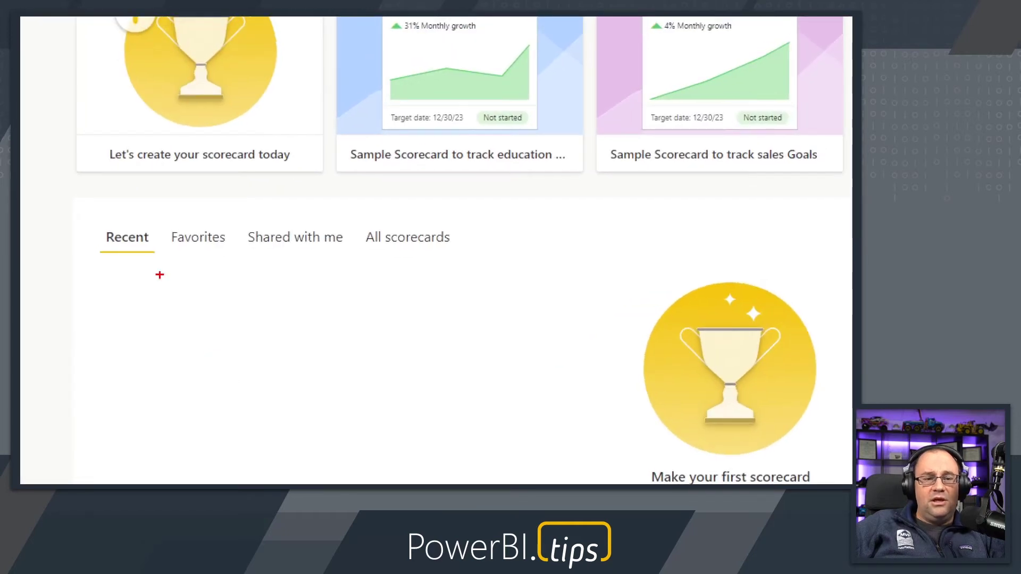
{"action": "left_click_drag", "start_coordinate": [71, 205], "coordinate": [479, 270]}
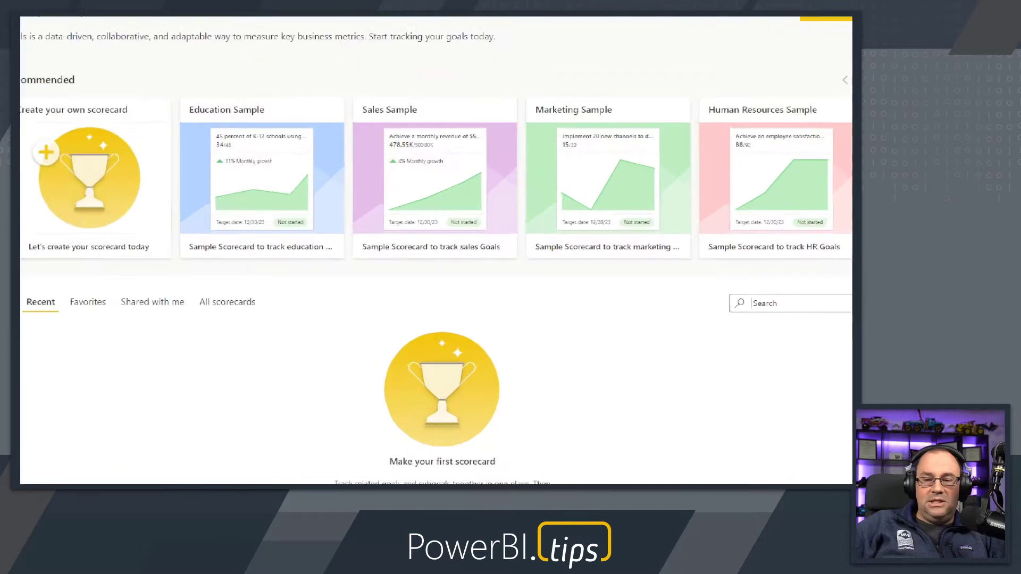
{"action": "left_click_drag", "start_coordinate": [622, 237], "coordinate": [805, 318]}
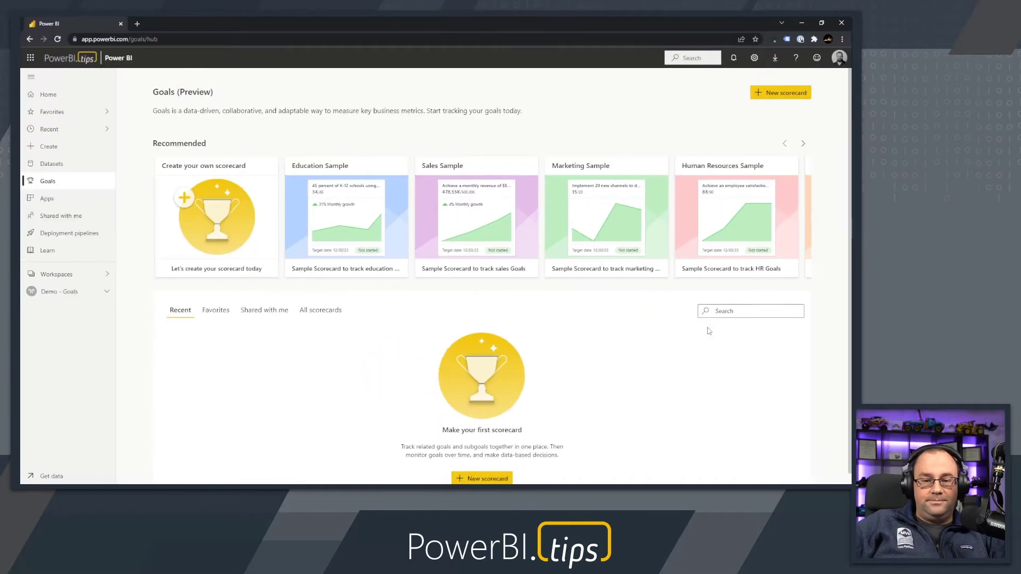
{"action": "left_click", "coordinate": [484, 479]}
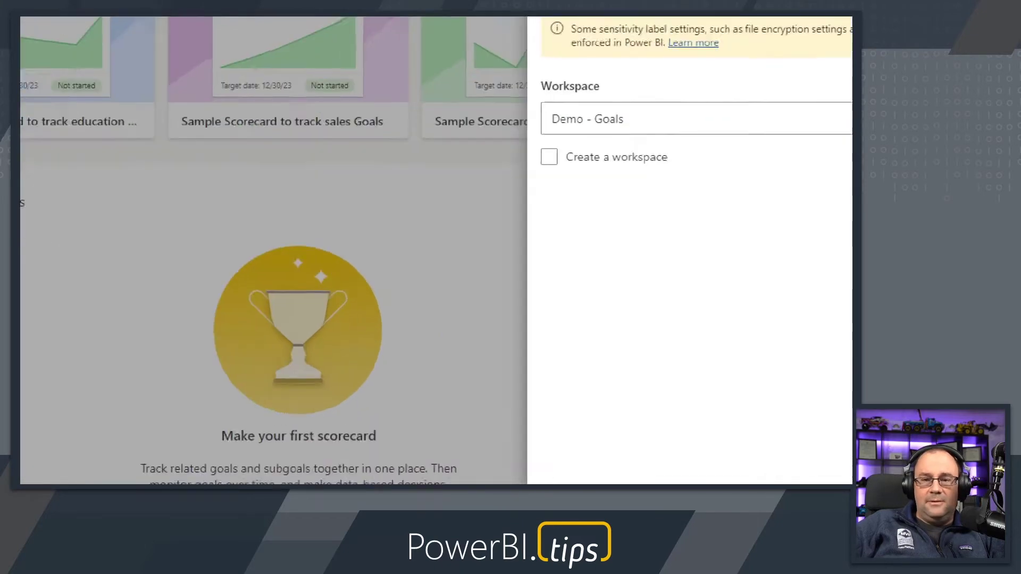
Name the scorecard 'Year Goals' and describe it as the owner's 2022 goals for this year
{"action": "left_click", "coordinate": [756, 184]}
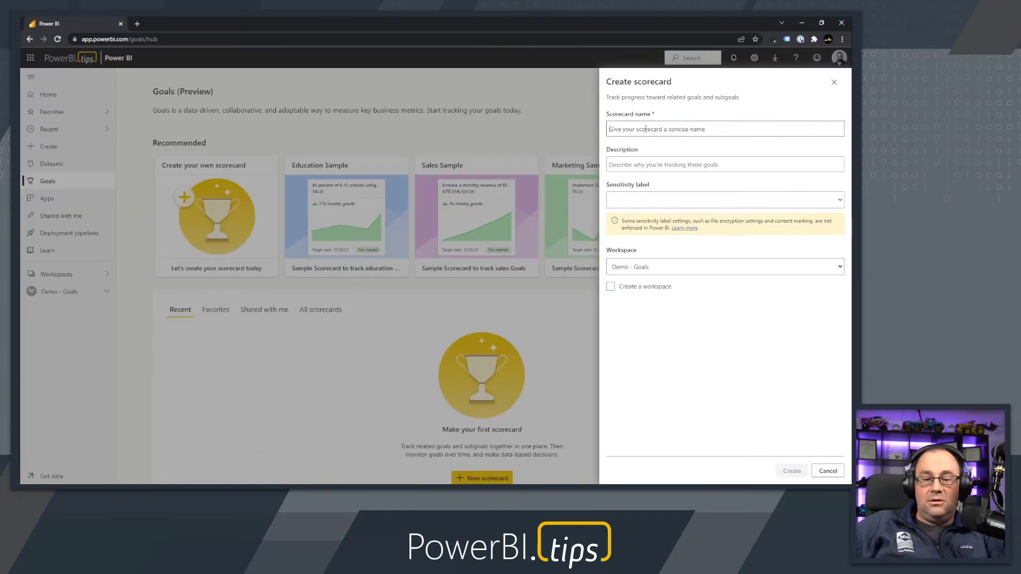
{"action": "type", "text": "Year Goals"}
{"action": "left_click", "coordinate": [632, 168]}
{"action": "type", "text": "Mike's 2022 goa"}
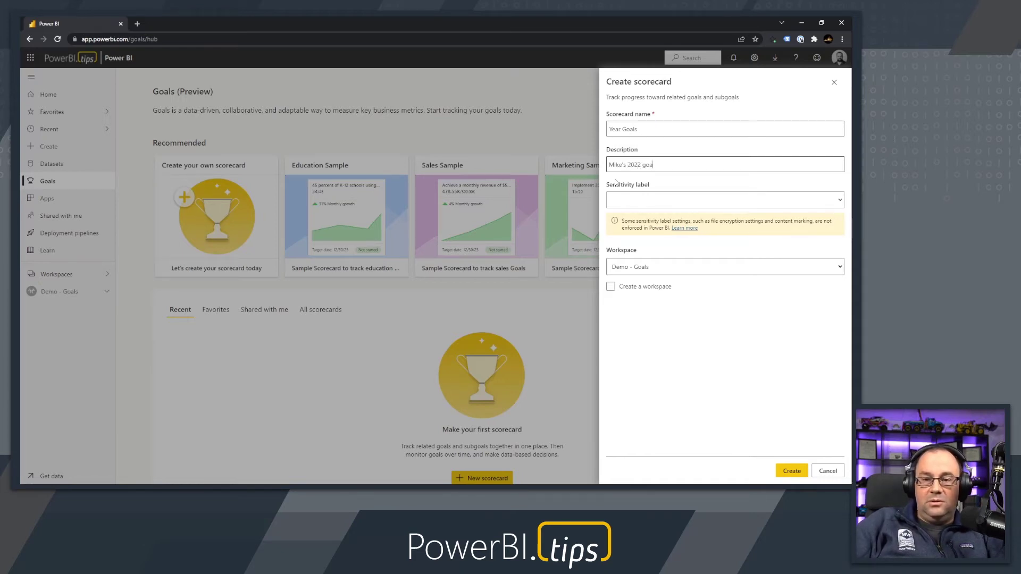
{"action": "type", "text": "ls for this year"}
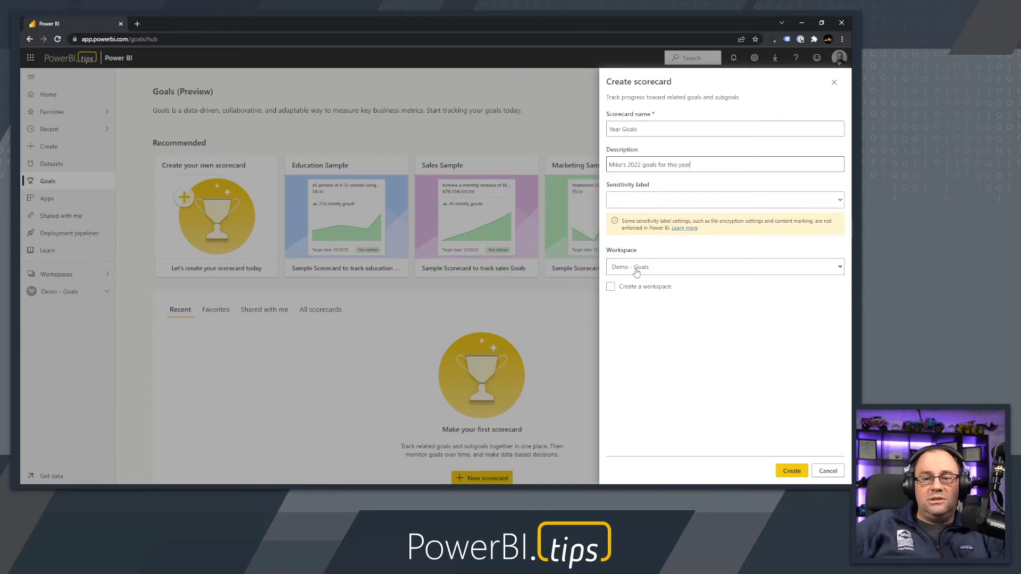
{"action": "left_click", "coordinate": [672, 269]}
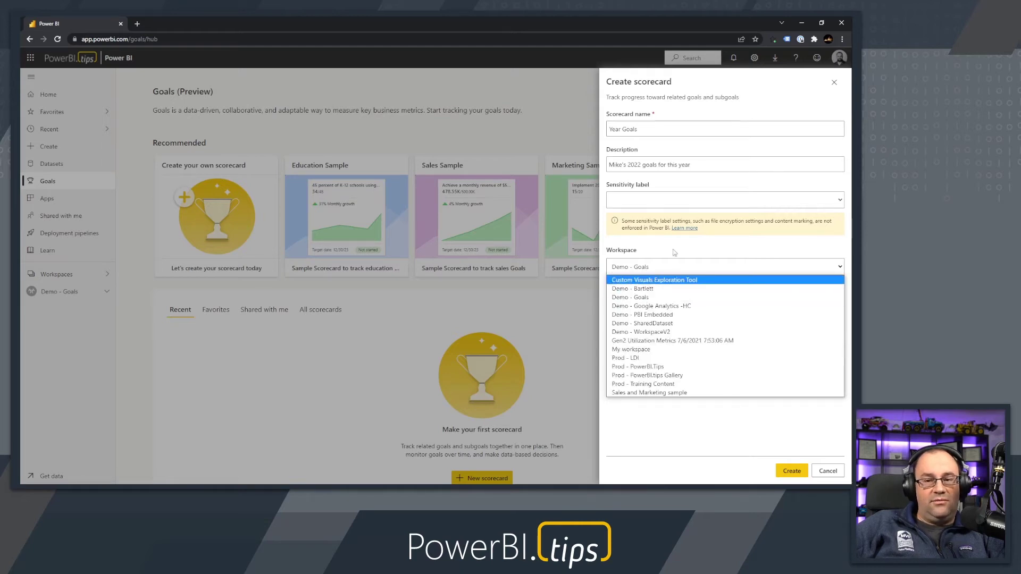
{"action": "left_click", "coordinate": [674, 252]}
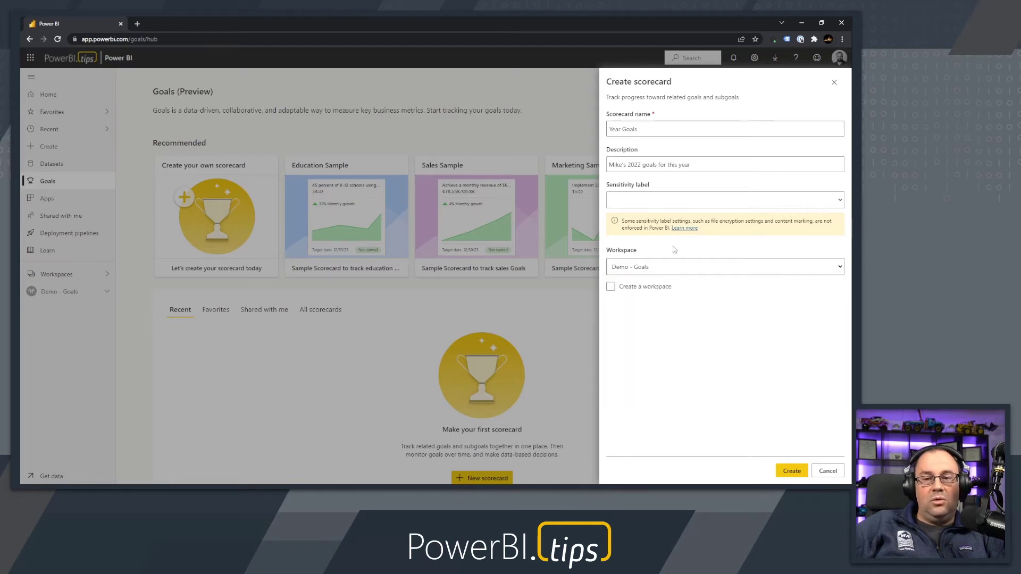
{"action": "left_click", "coordinate": [610, 288]}
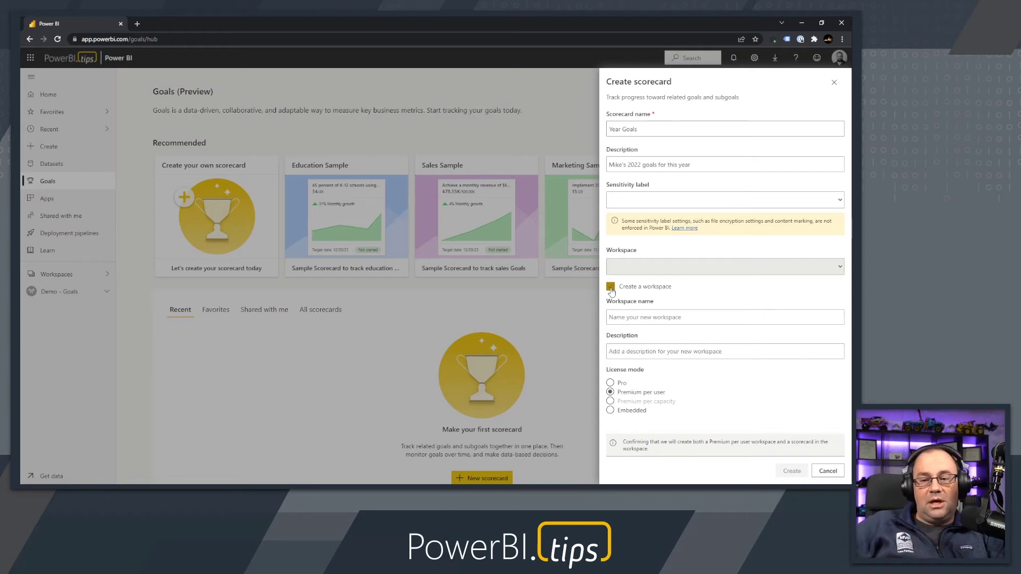
{"action": "left_click", "coordinate": [610, 287]}
{"action": "left_click", "coordinate": [624, 272]}
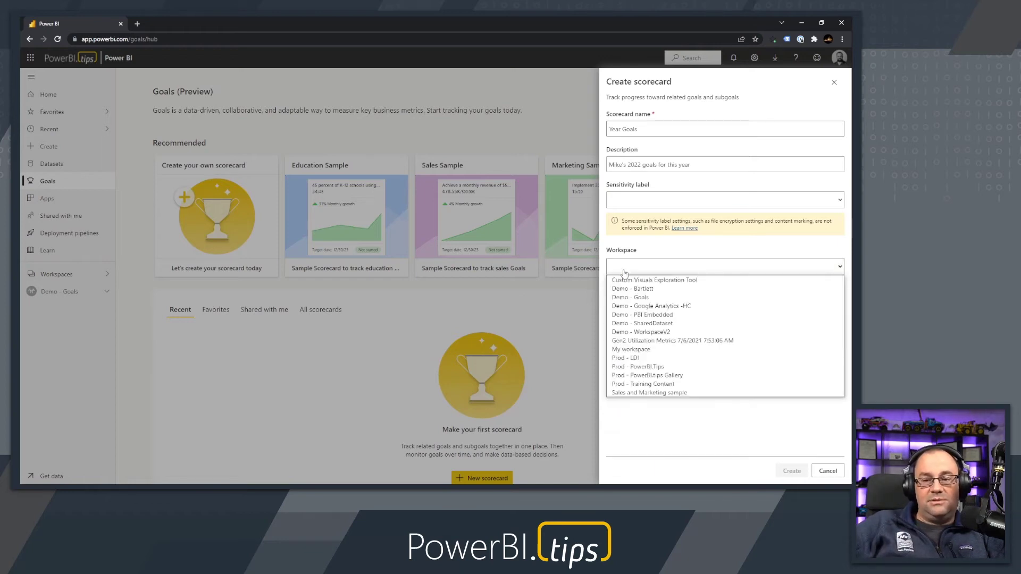
{"action": "left_click", "coordinate": [625, 301]}
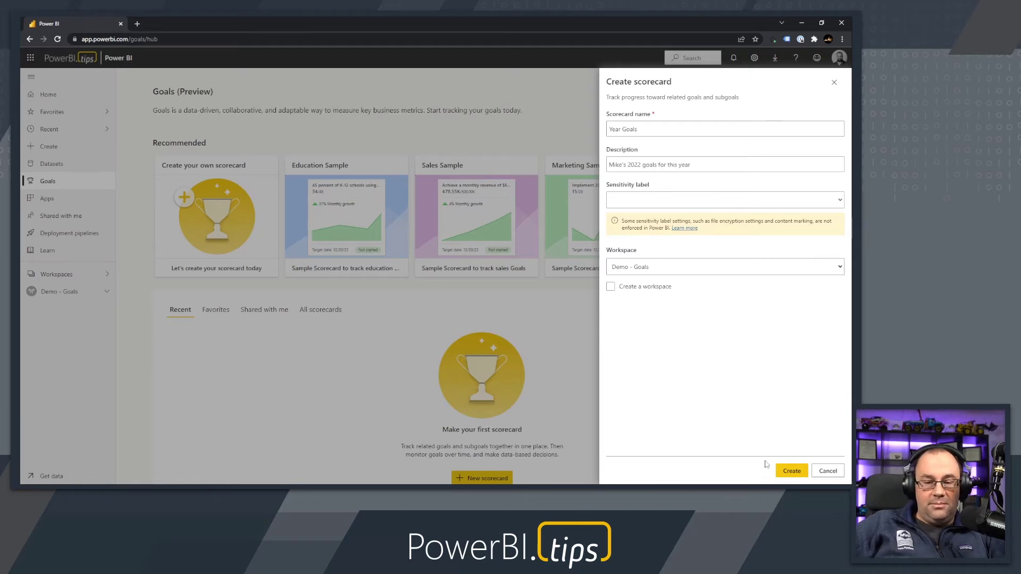
Create the Year Goals scorecard and add a new goal named 'Money'
{"action": "left_click", "coordinate": [794, 474]}
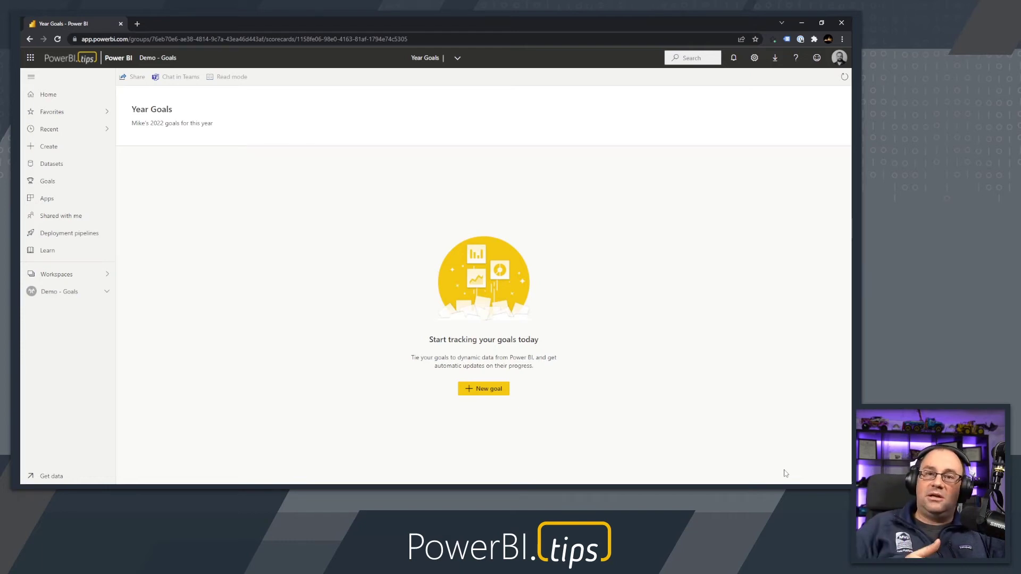
{"action": "left_click", "coordinate": [486, 395]}
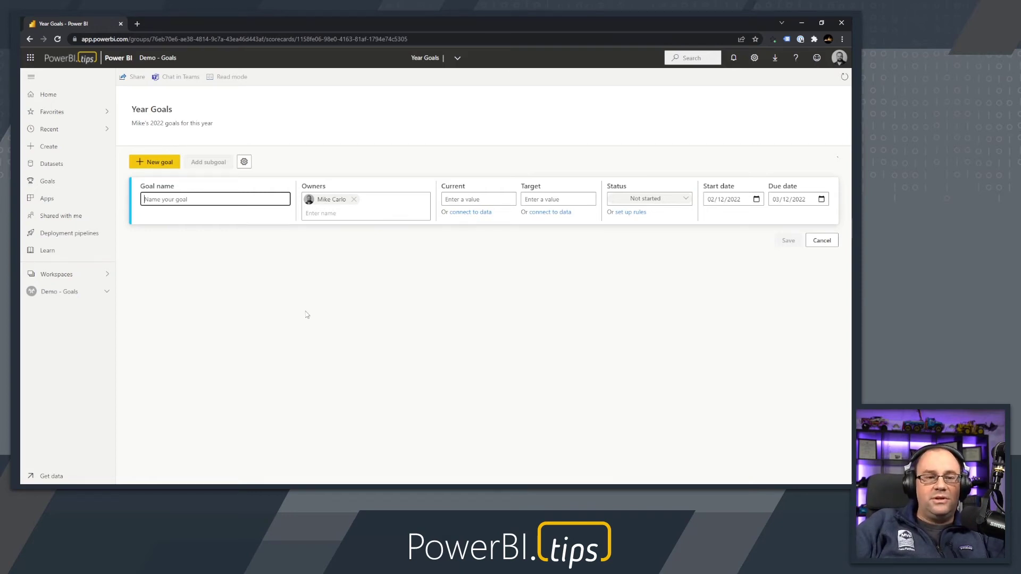
{"action": "type", "text": "money"}
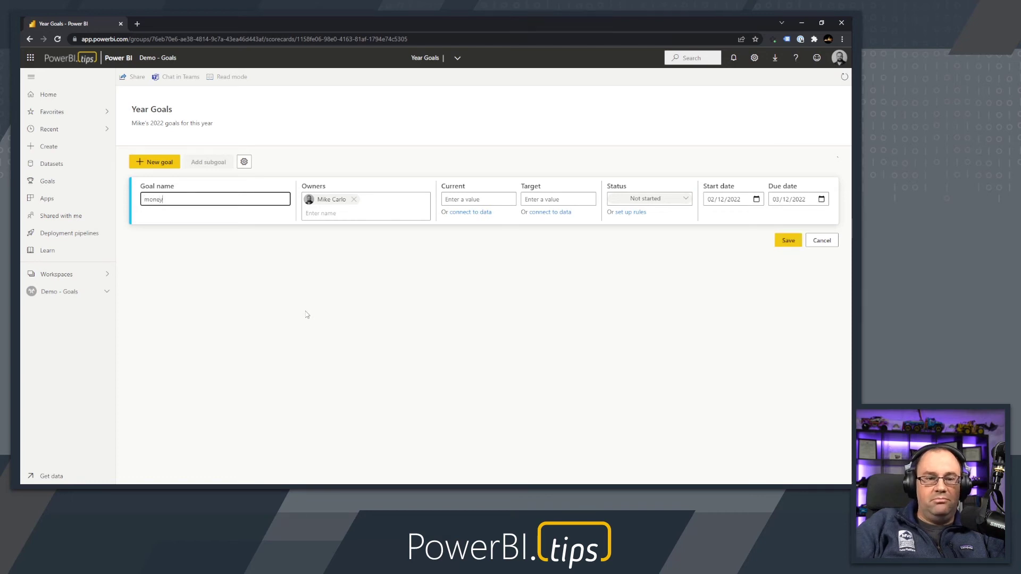
{"action": "key", "text": "BackSpace"}
{"action": "key", "text": "BackSpace"}
{"action": "type", "text": "Mone"}
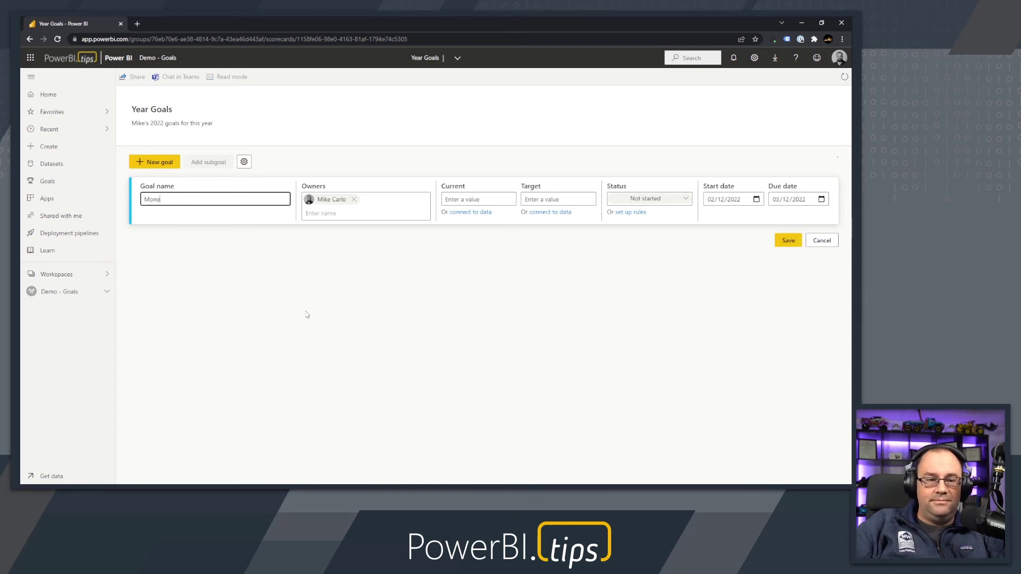
{"action": "type", "text": "y"}
{"action": "left_click", "coordinate": [310, 307]}
Enter 1000 as the Money goal's Current value, shown as 1K
{"action": "left_click", "coordinate": [462, 202]}
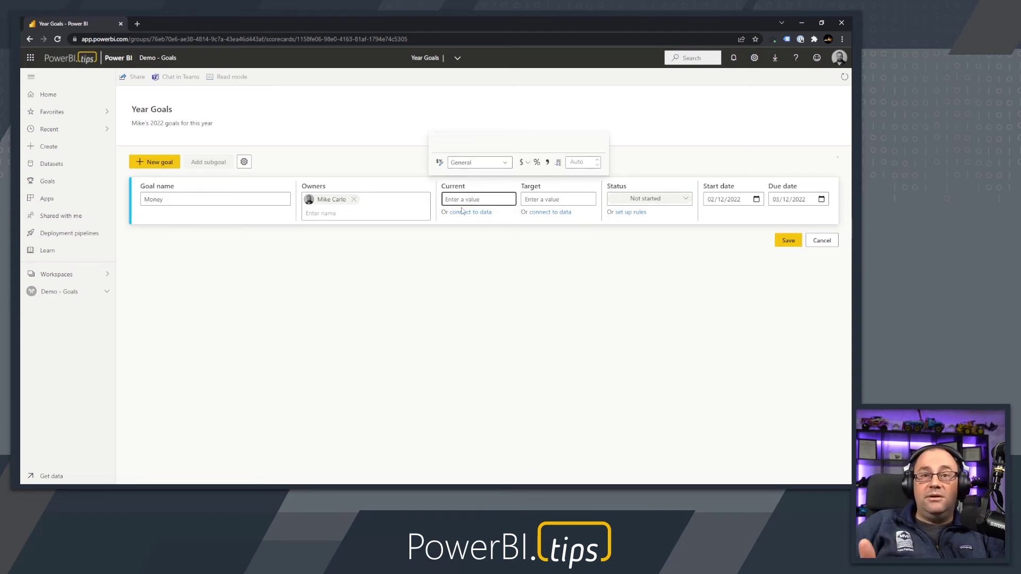
{"action": "type", "text": "100"}
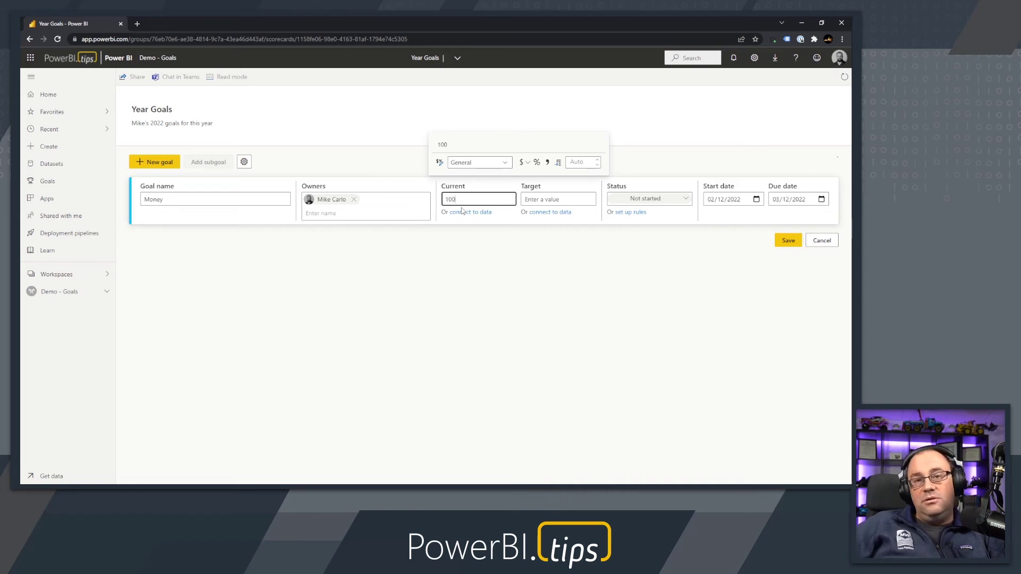
{"action": "left_click", "coordinate": [481, 253]}
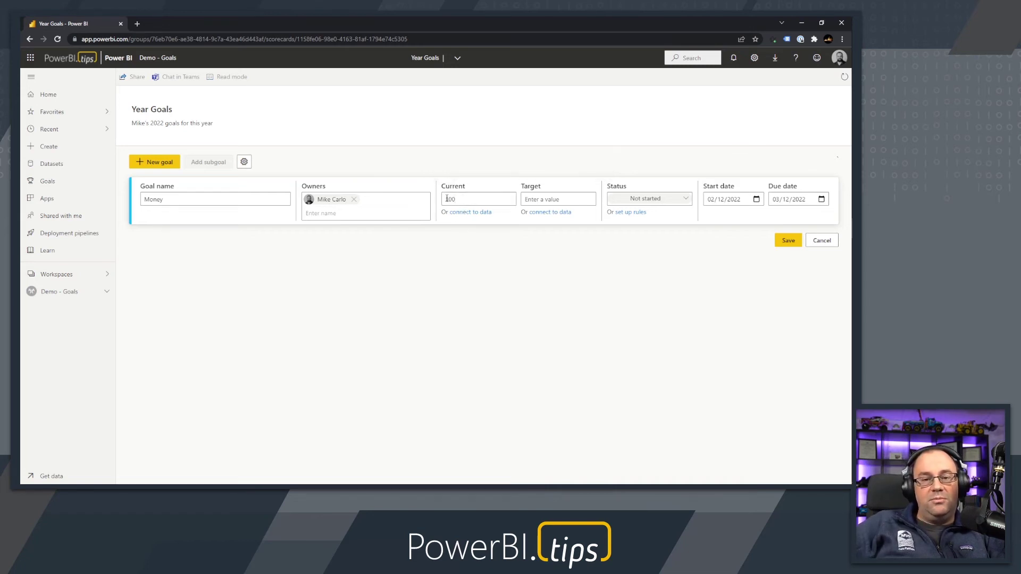
{"action": "left_click_drag", "start_coordinate": [429, 176], "coordinate": [479, 216]}
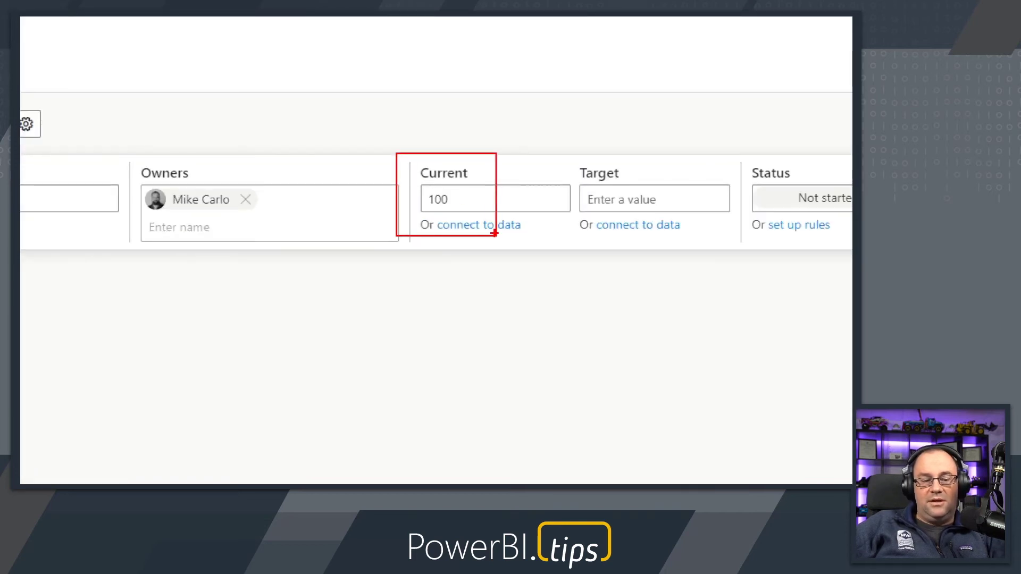
{"action": "left_click", "coordinate": [472, 201]}
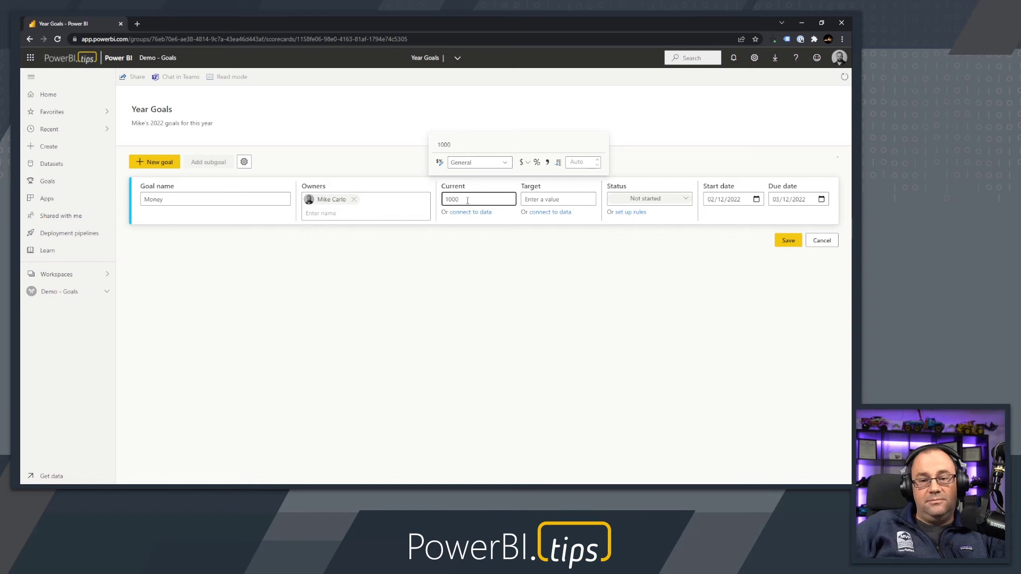
{"action": "left_click", "coordinate": [484, 246]}
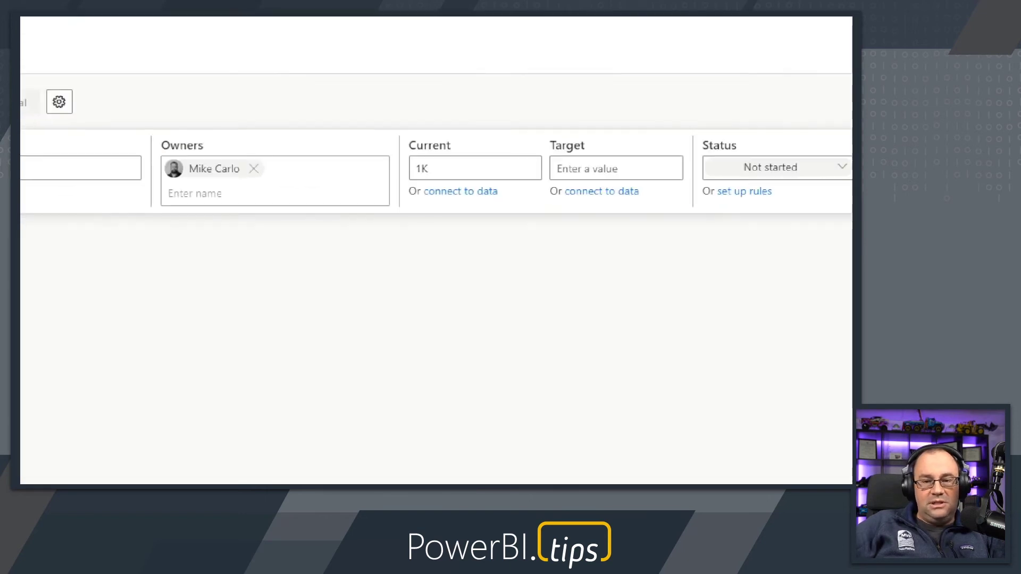
{"action": "left_click_drag", "start_coordinate": [432, 178], "coordinate": [476, 226]}
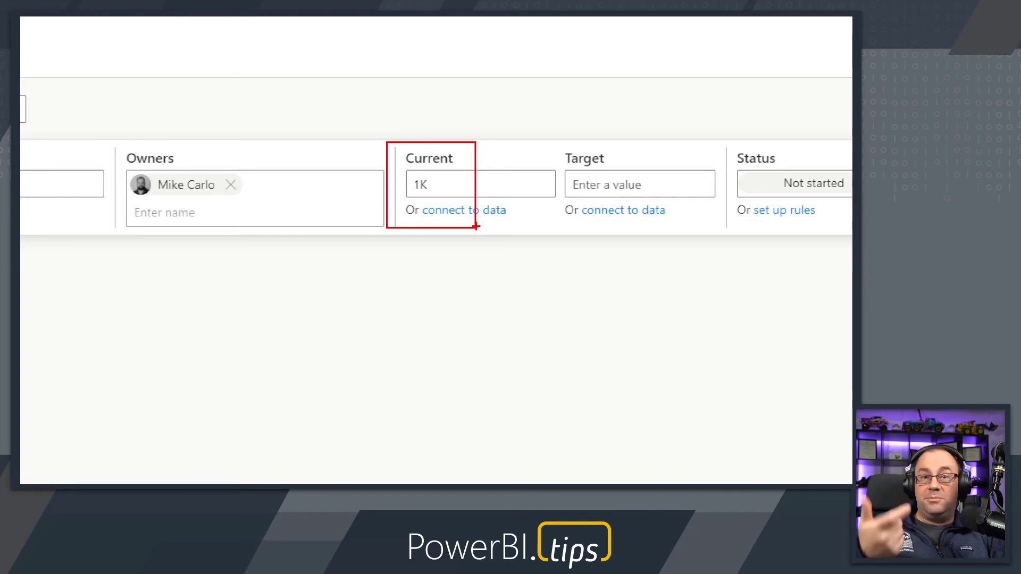
{"action": "key", "text": "Escape"}
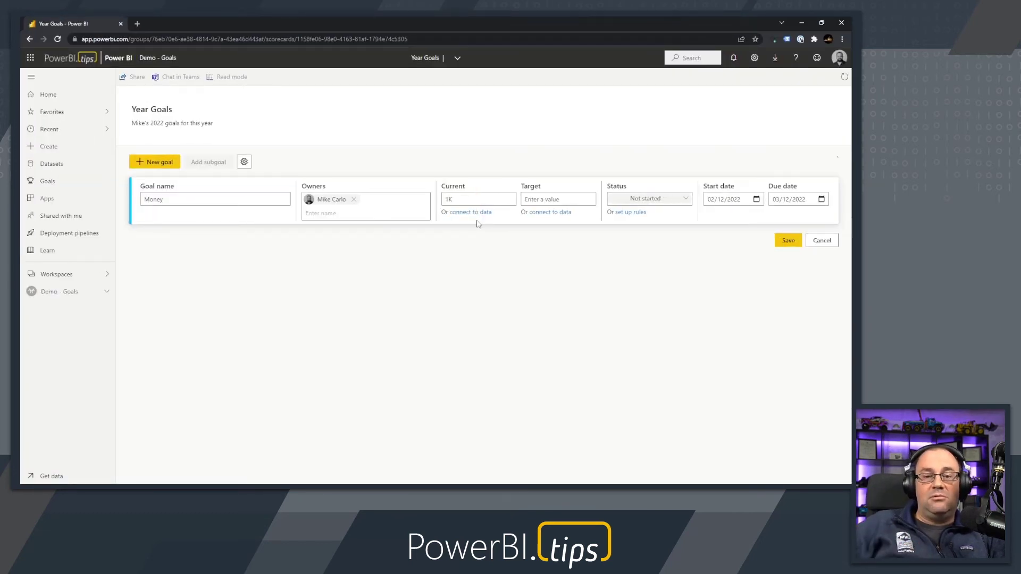
Change the Money goal's Current value to 100 and set its Target to 200
{"action": "left_click", "coordinate": [459, 199]}
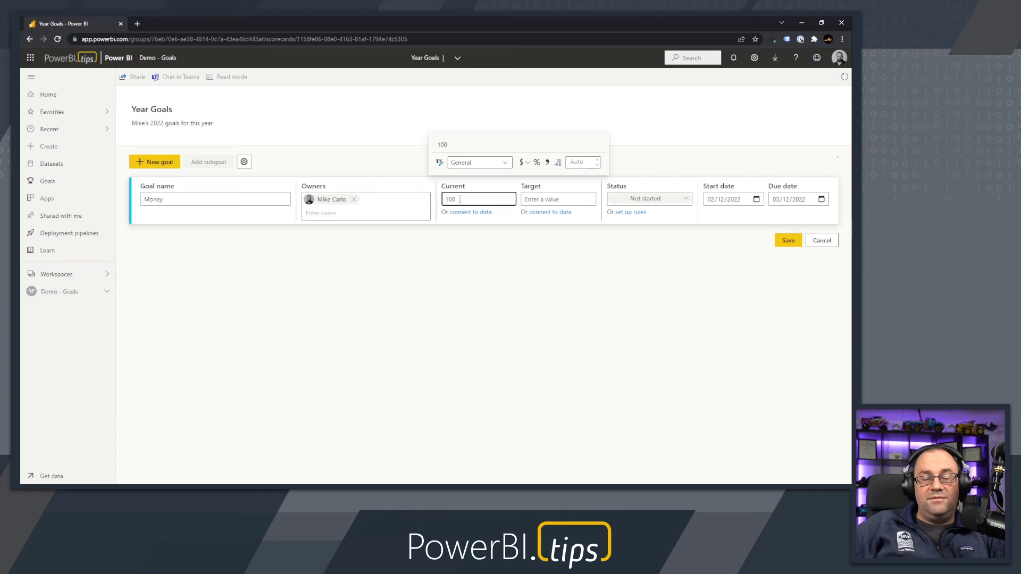
{"action": "left_click", "coordinate": [492, 246]}
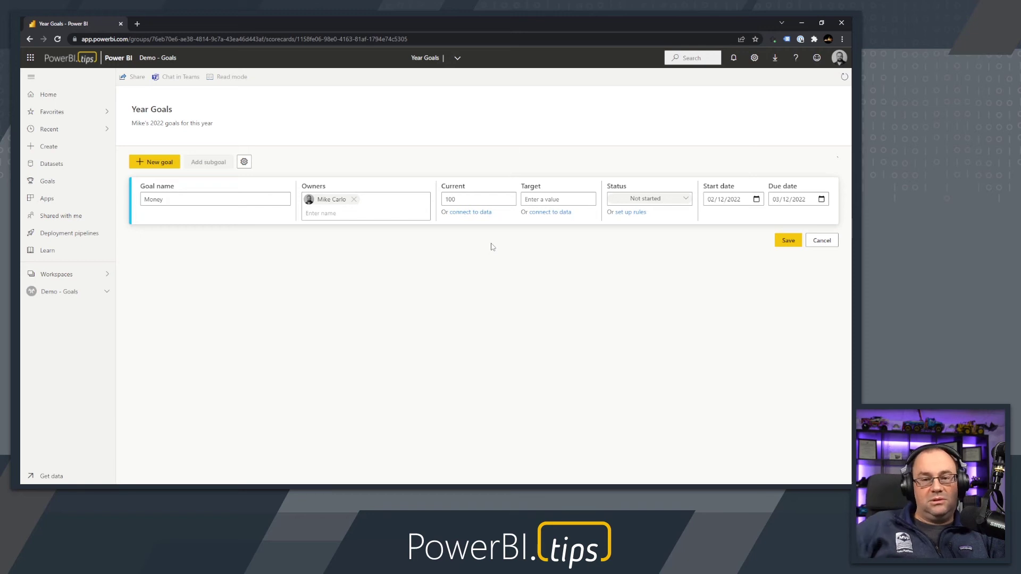
{"action": "left_click", "coordinate": [541, 199]}
{"action": "type", "text": "200"}
{"action": "left_click", "coordinate": [530, 266]}
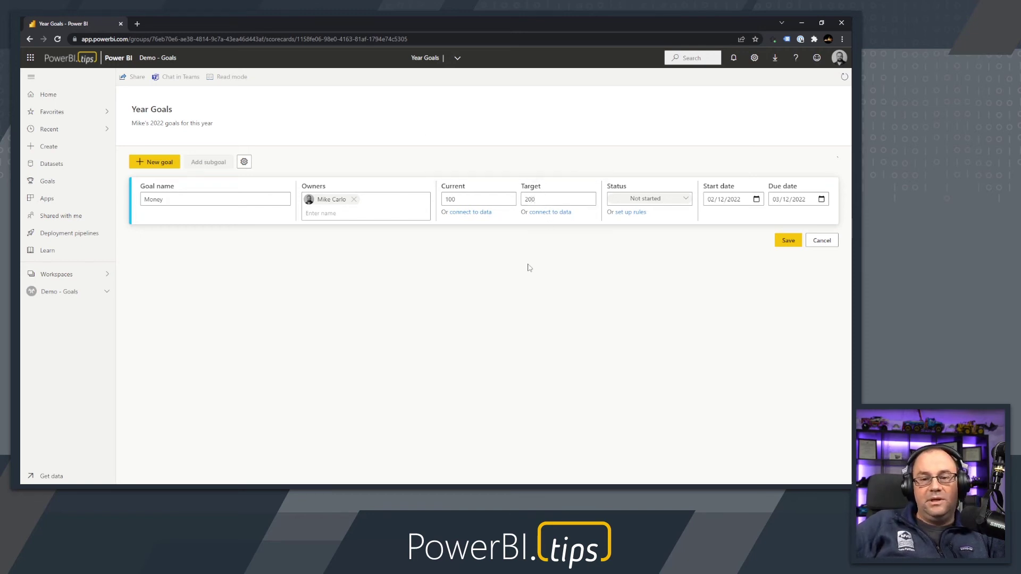
Set the Money goal's status to On track, dated 02/12/2022 to 03/12/2022
{"action": "left_click", "coordinate": [685, 201]}
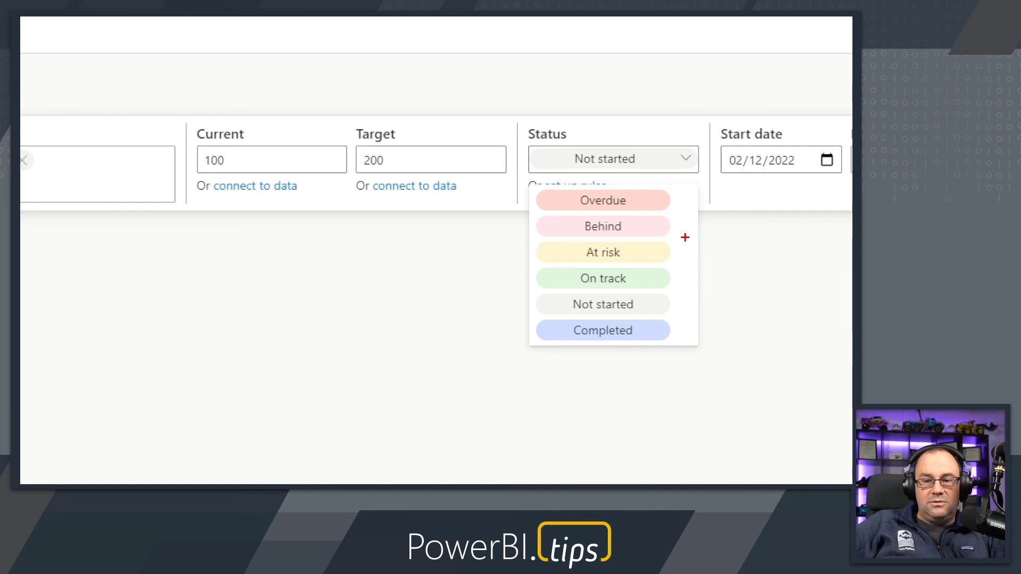
{"action": "mouse_move", "coordinate": [515, 173]}
{"action": "left_mouse_down"}
{"action": "mouse_move", "coordinate": [590, 283]}
{"action": "mouse_move", "coordinate": [686, 358]}
{"action": "left_mouse_up"}
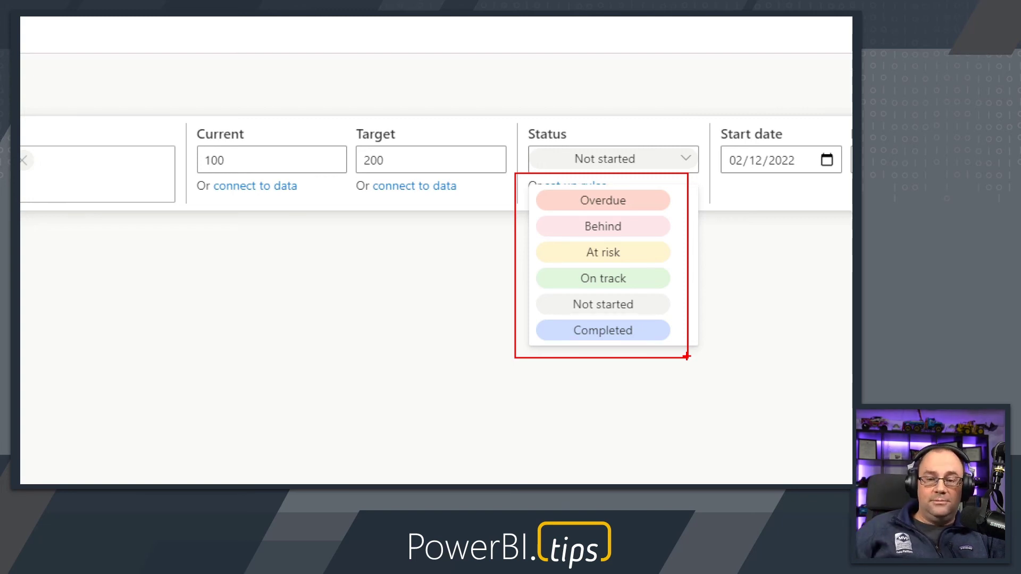
{"action": "left_click", "coordinate": [652, 281]}
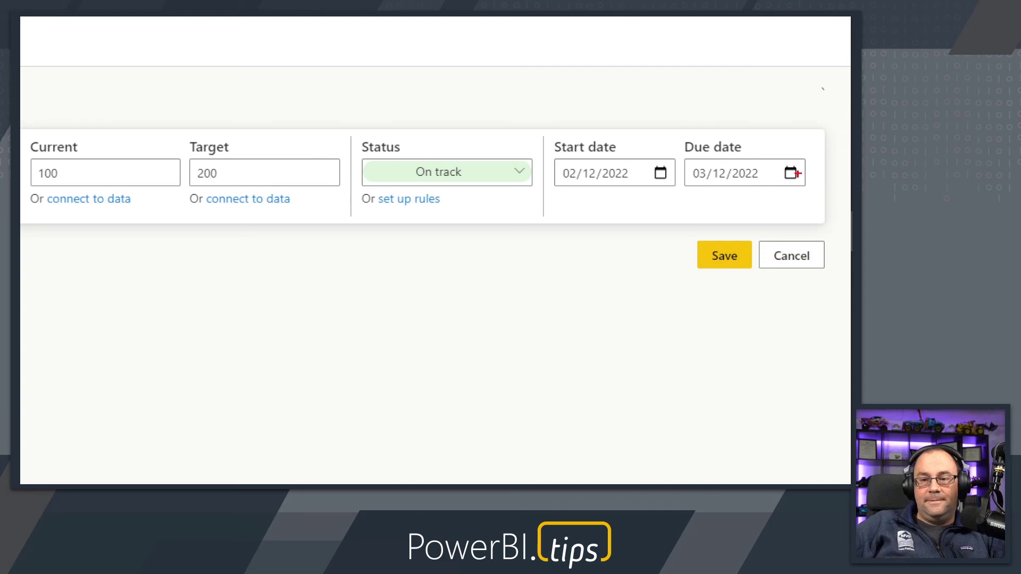
{"action": "mouse_move", "coordinate": [506, 105]}
{"action": "left_mouse_down"}
{"action": "mouse_move", "coordinate": [704, 196]}
{"action": "mouse_move", "coordinate": [823, 220]}
{"action": "left_mouse_up"}
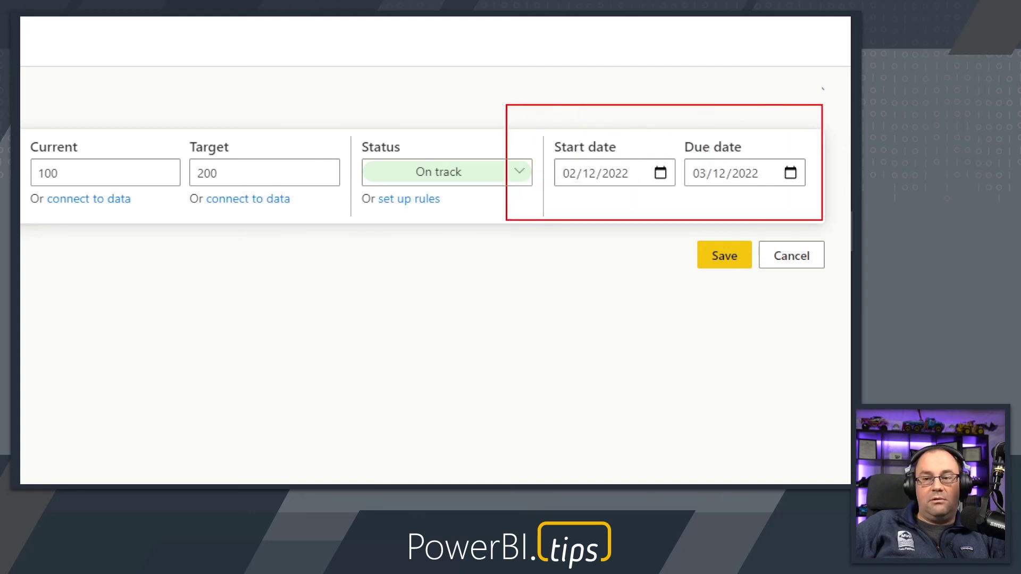
{"action": "mouse_move", "coordinate": [687, 230]}
{"action": "left_mouse_down"}
{"action": "mouse_move", "coordinate": [740, 287]}
{"action": "mouse_move", "coordinate": [761, 286]}
{"action": "left_mouse_up"}
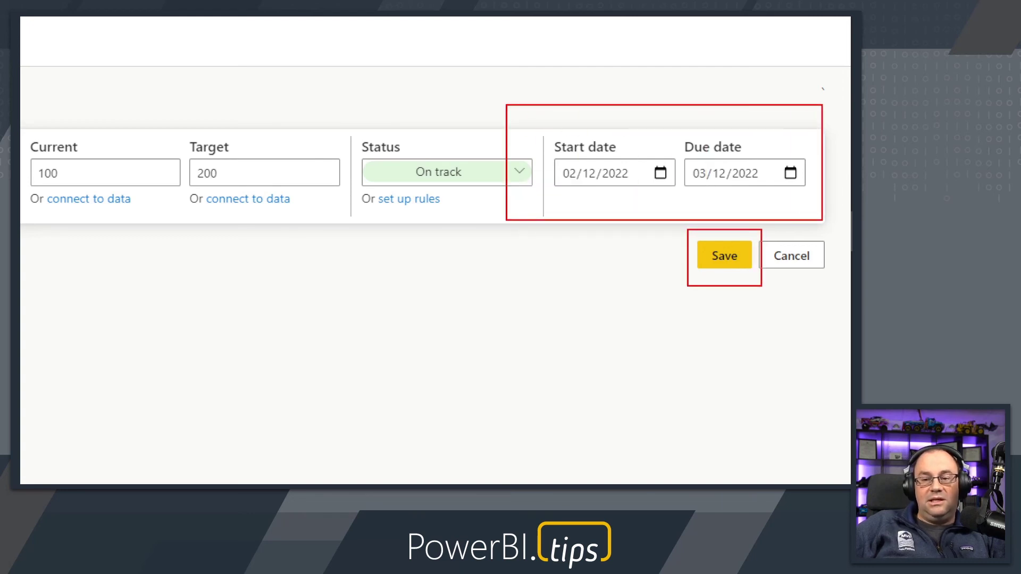
{"action": "key", "text": "Escape"}
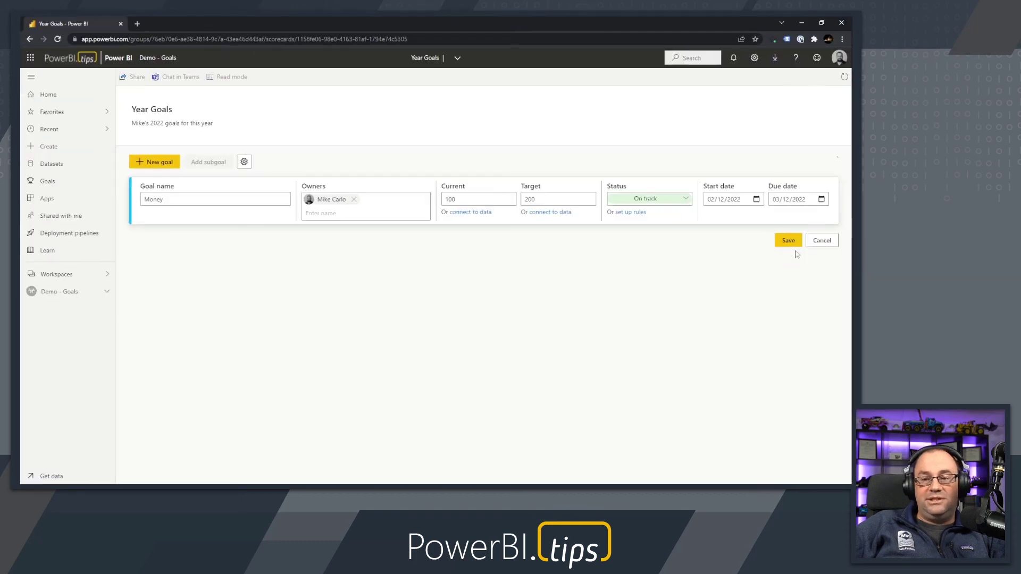
Save the Money goal, then change its status to Completed and save again
{"action": "left_click", "coordinate": [788, 241]}
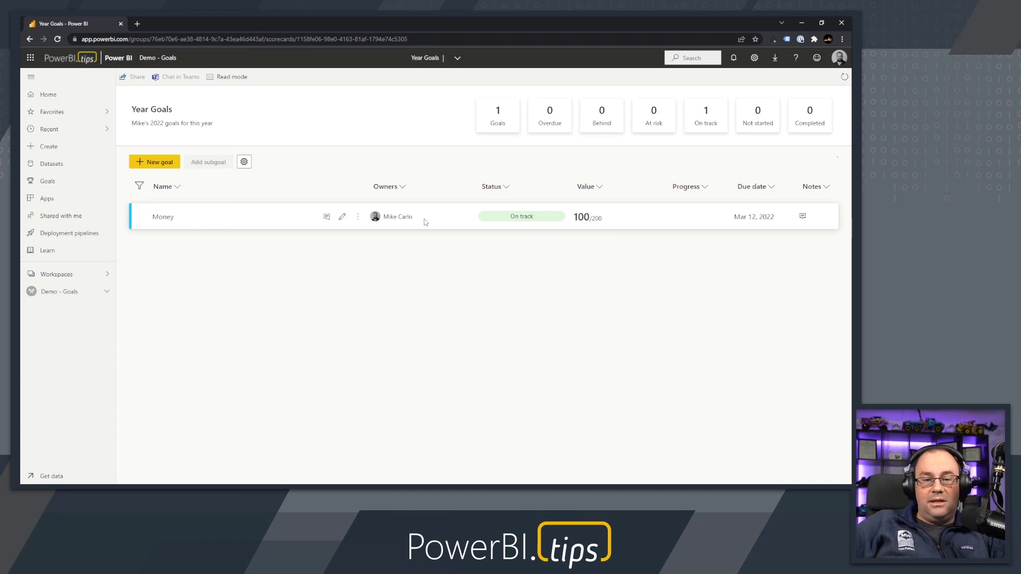
{"action": "left_click", "coordinate": [343, 218]}
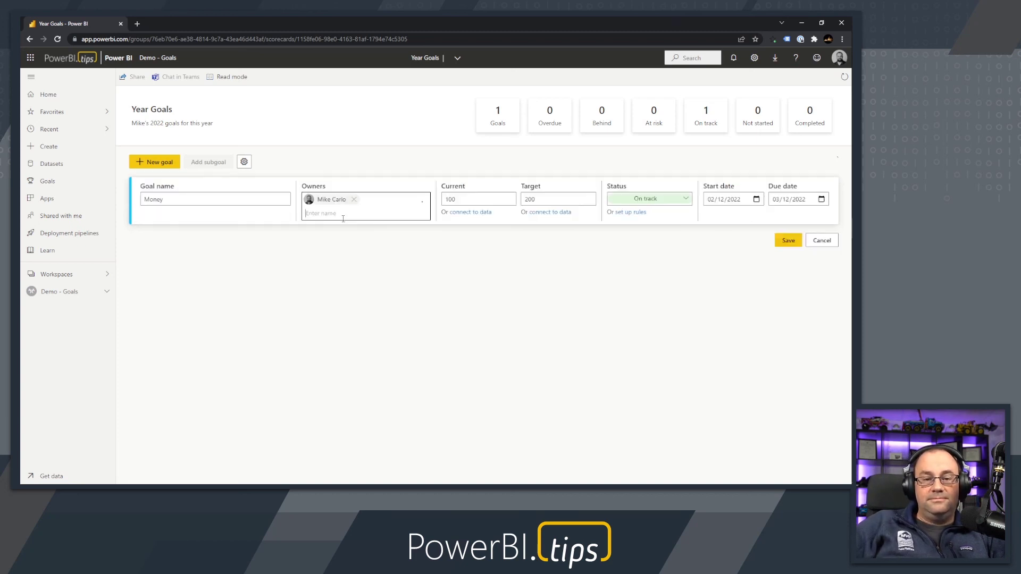
{"action": "left_click", "coordinate": [523, 200]}
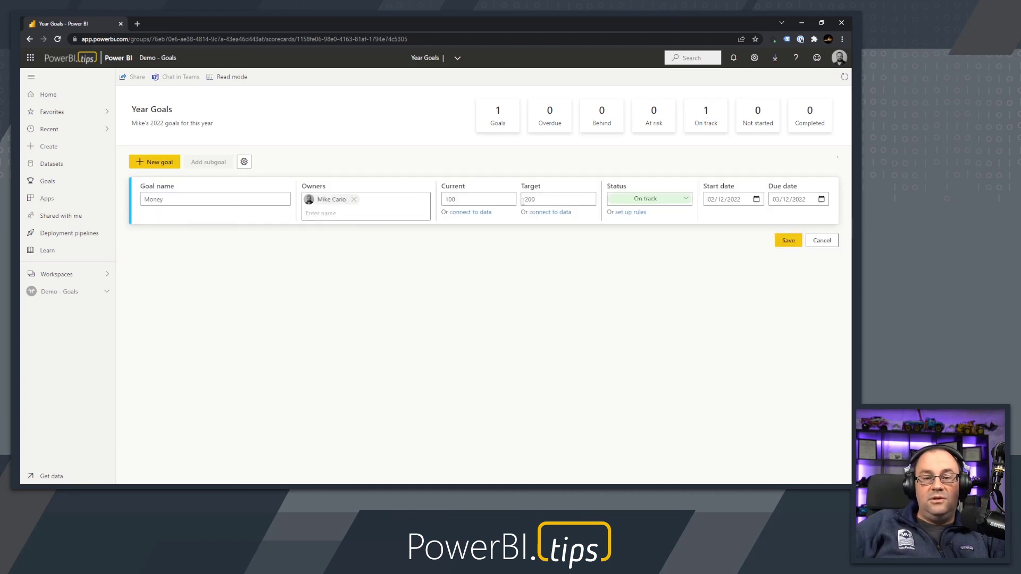
{"action": "left_click", "coordinate": [627, 200]}
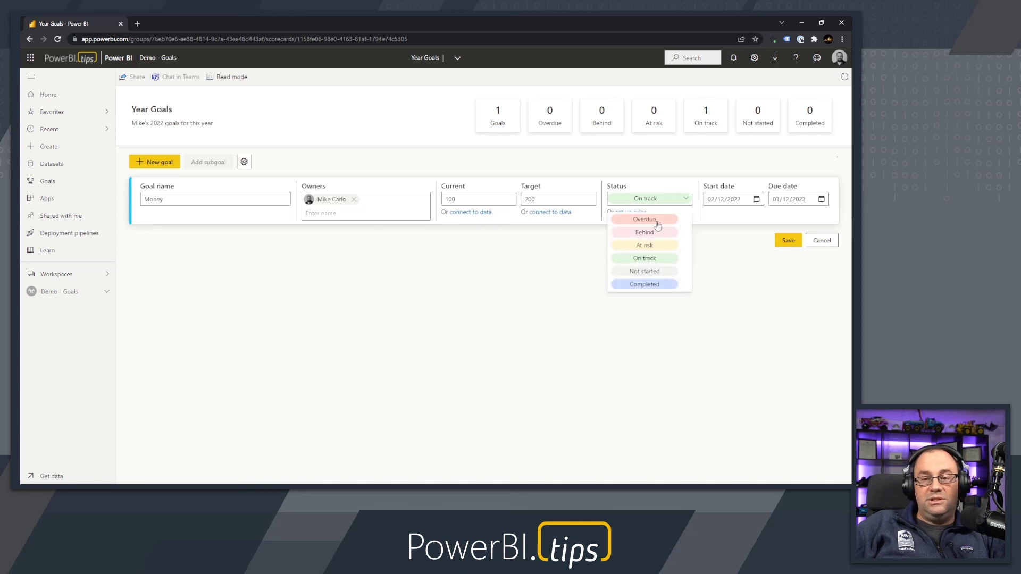
{"action": "left_click", "coordinate": [645, 285]}
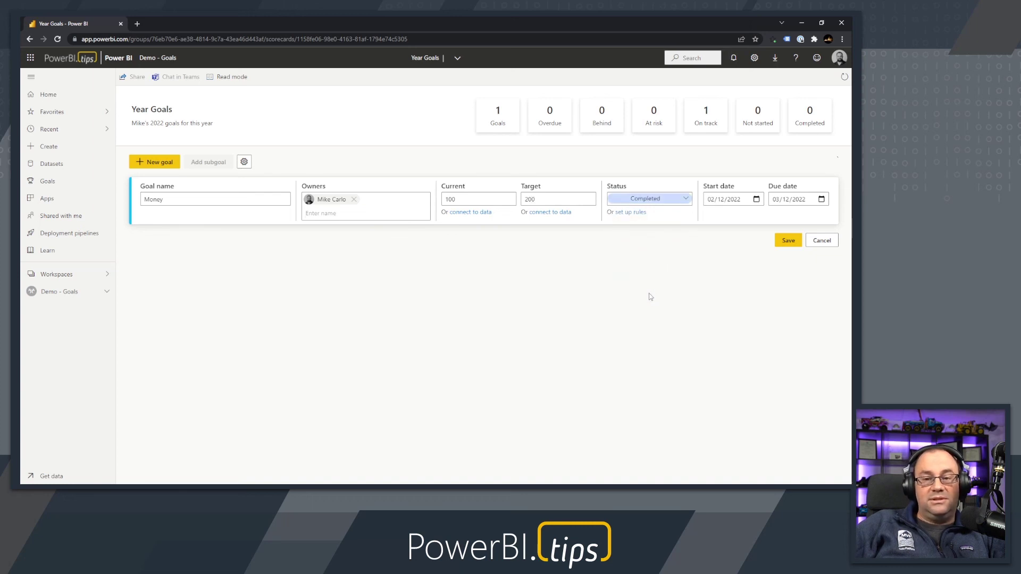
{"action": "left_click", "coordinate": [786, 243]}
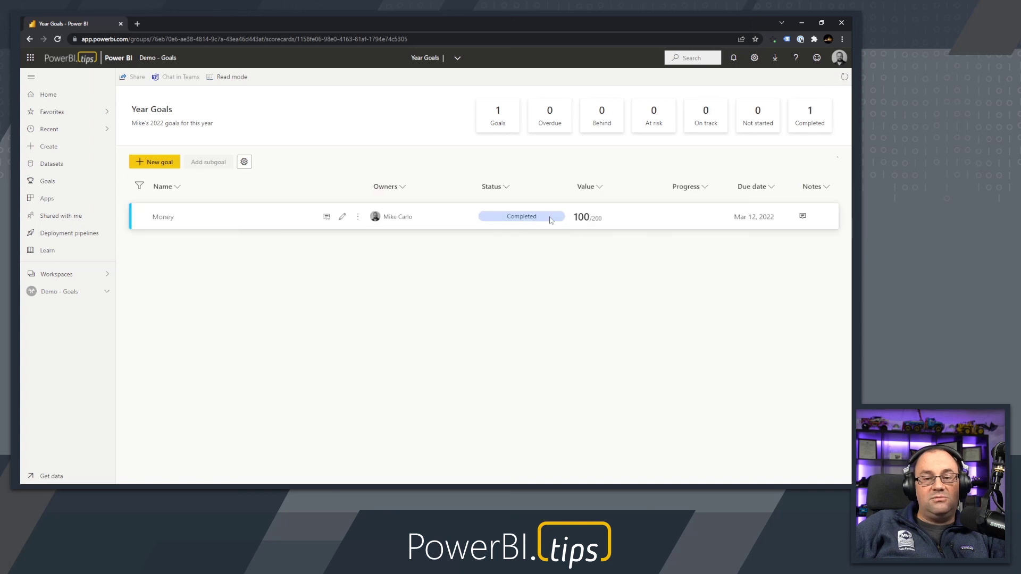